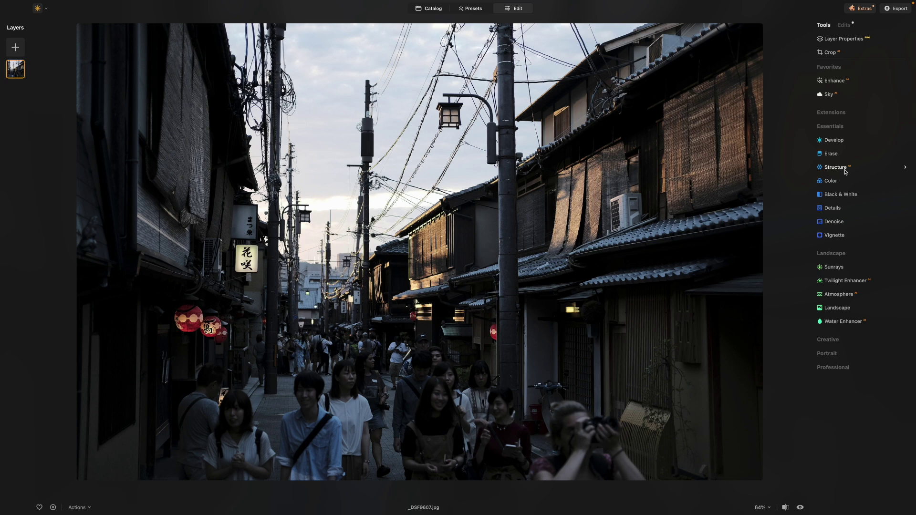
Replace the sky with Sunset 4 from the Sunset category, after briefly browsing Dramatic Sunset skies.
{"action": "left_click", "coordinate": [833, 94]}
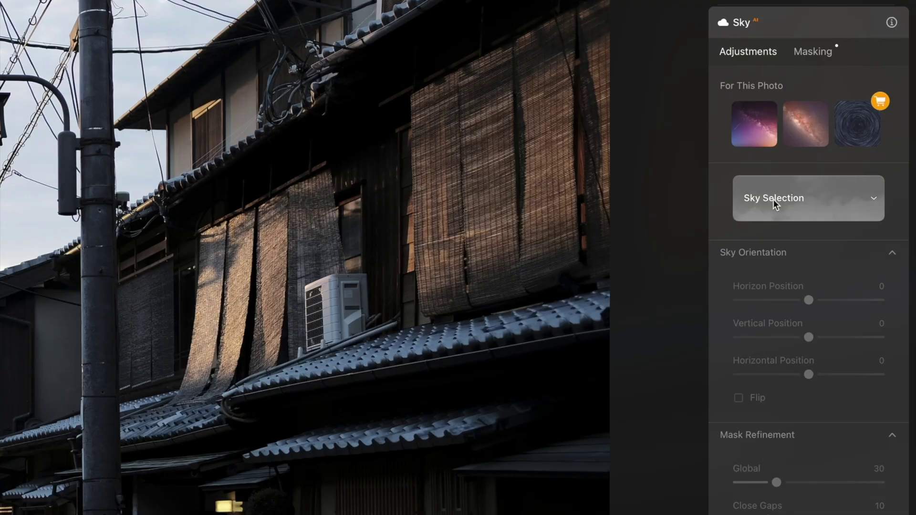
{"action": "left_click", "coordinate": [774, 200]}
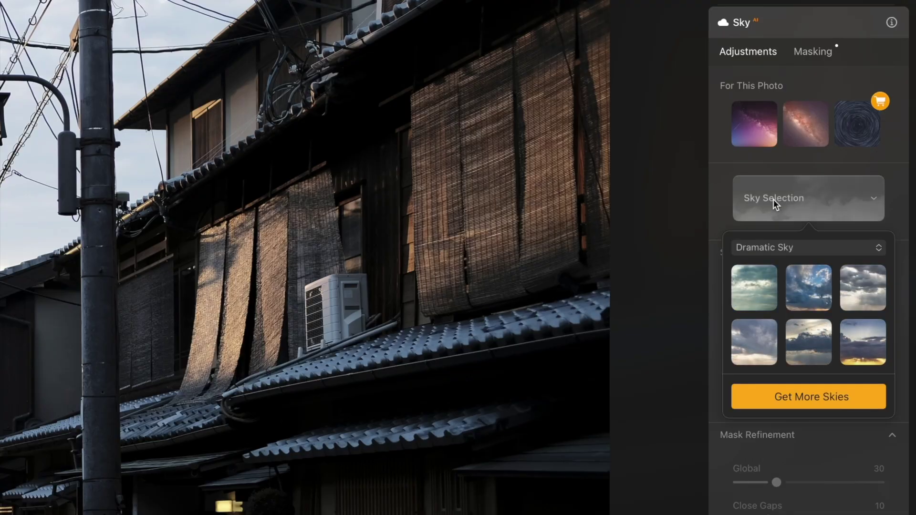
{"action": "left_click", "coordinate": [778, 247]}
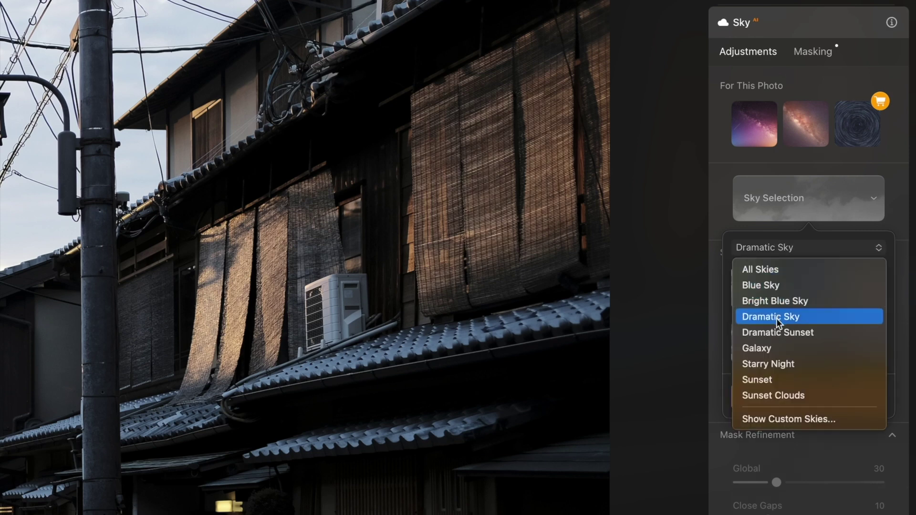
{"action": "left_click", "coordinate": [825, 336]}
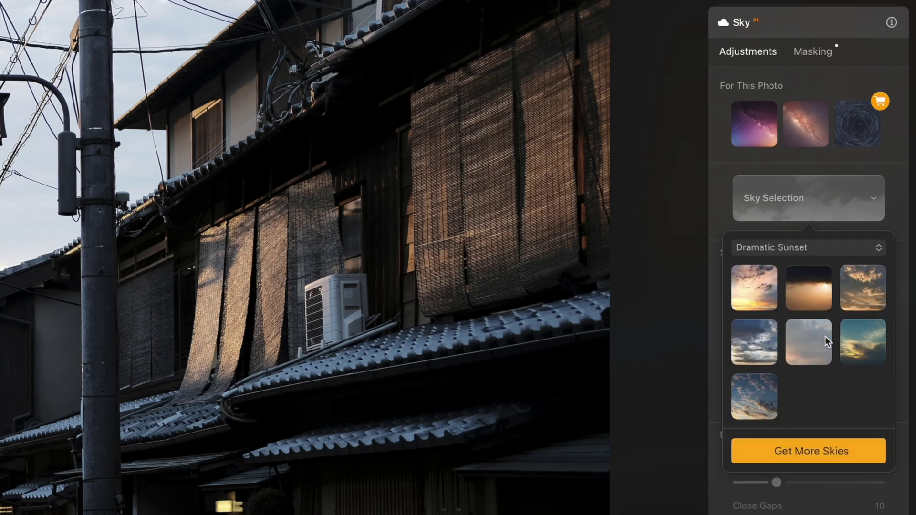
{"action": "left_click", "coordinate": [809, 247]}
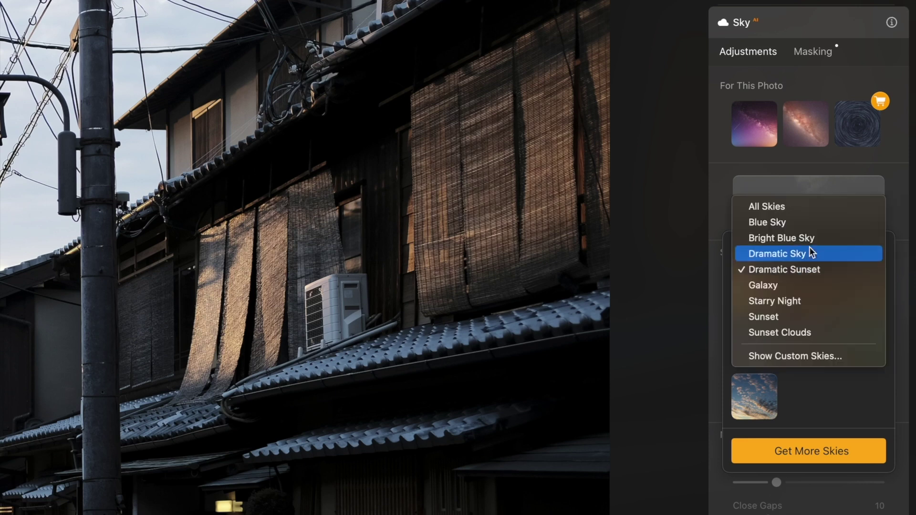
{"action": "left_click", "coordinate": [807, 316]}
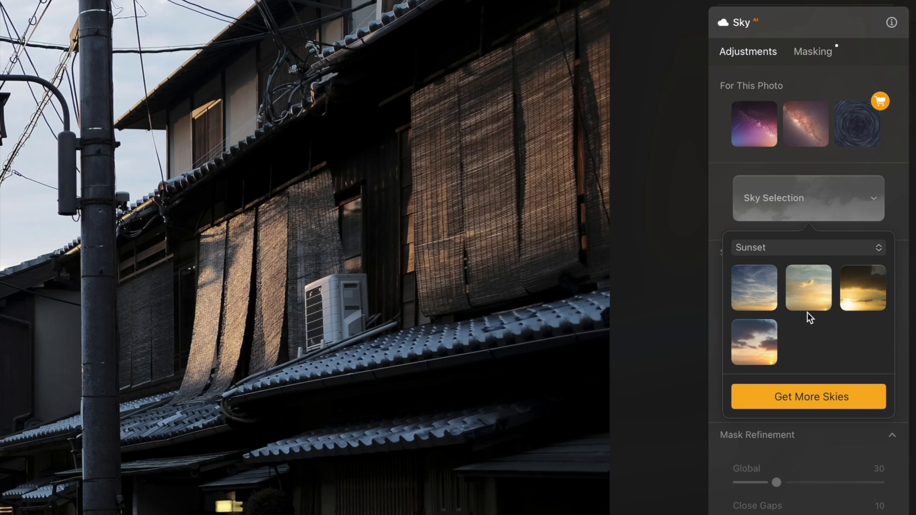
{"action": "left_click", "coordinate": [767, 339]}
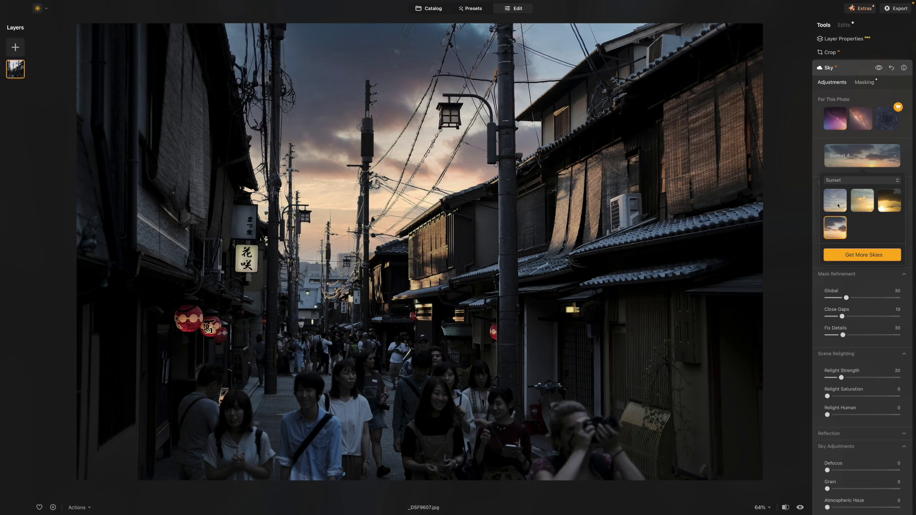
{"action": "left_click", "coordinate": [816, 174]}
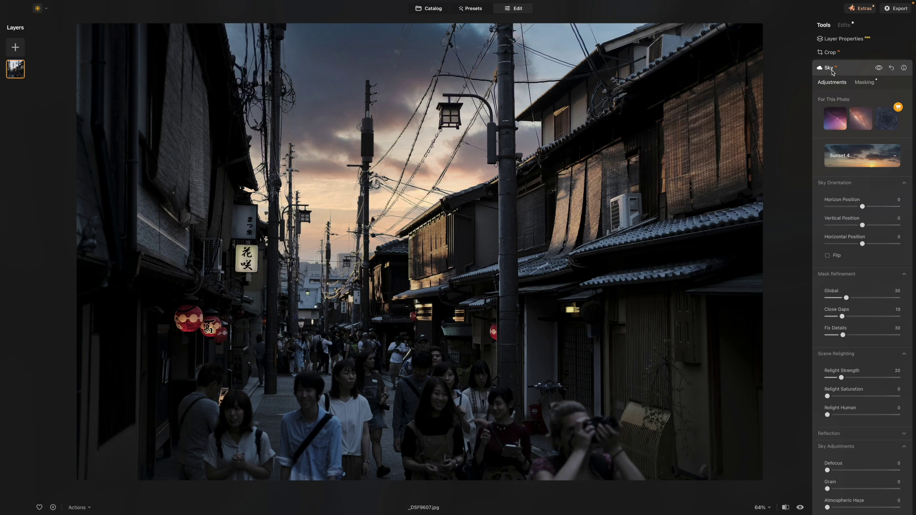
Open Twilight Enhancer, collapse its Sky and Scene sections, keep Mauve and set Amount 52.
{"action": "left_click", "coordinate": [830, 71]}
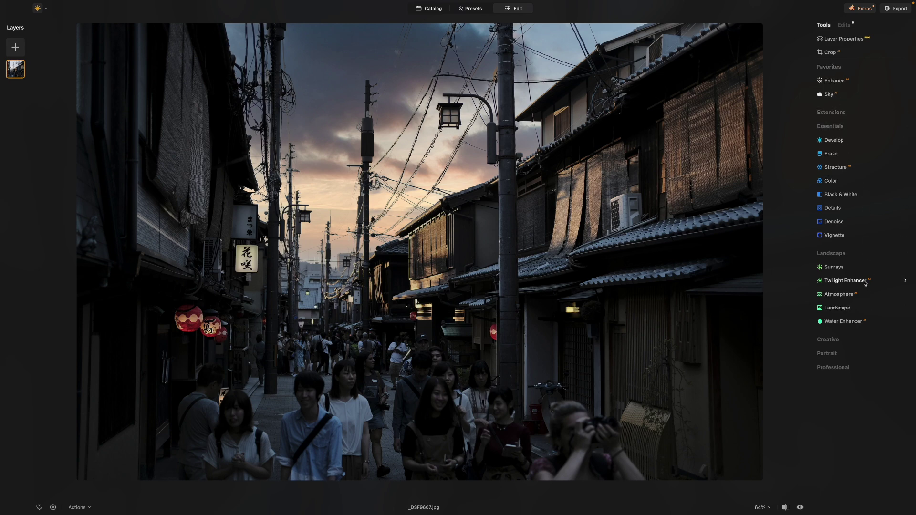
{"action": "left_click", "coordinate": [849, 282]}
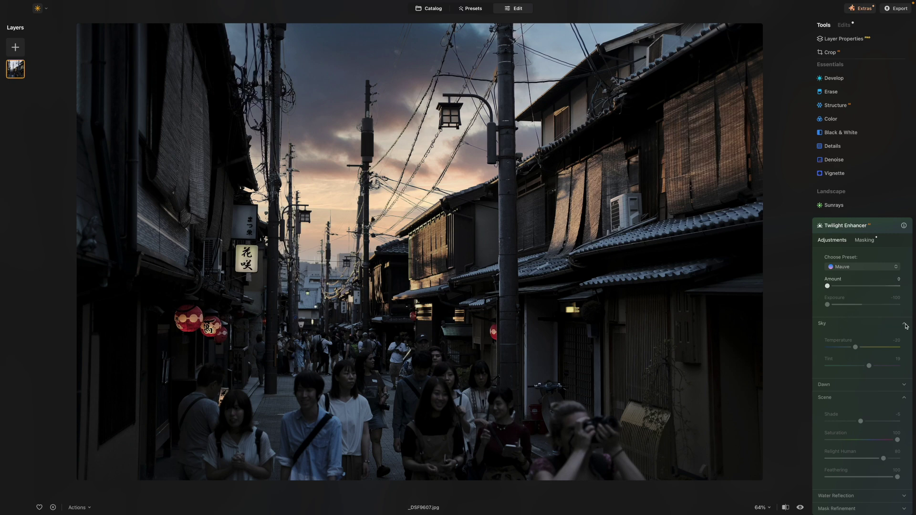
{"action": "left_click", "coordinate": [906, 326]}
{"action": "left_click", "coordinate": [905, 351]}
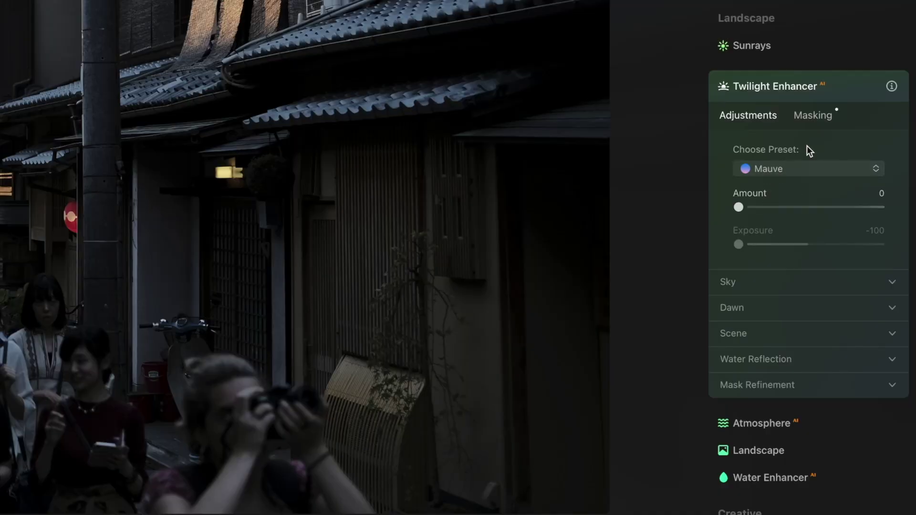
{"action": "left_click", "coordinate": [788, 169]}
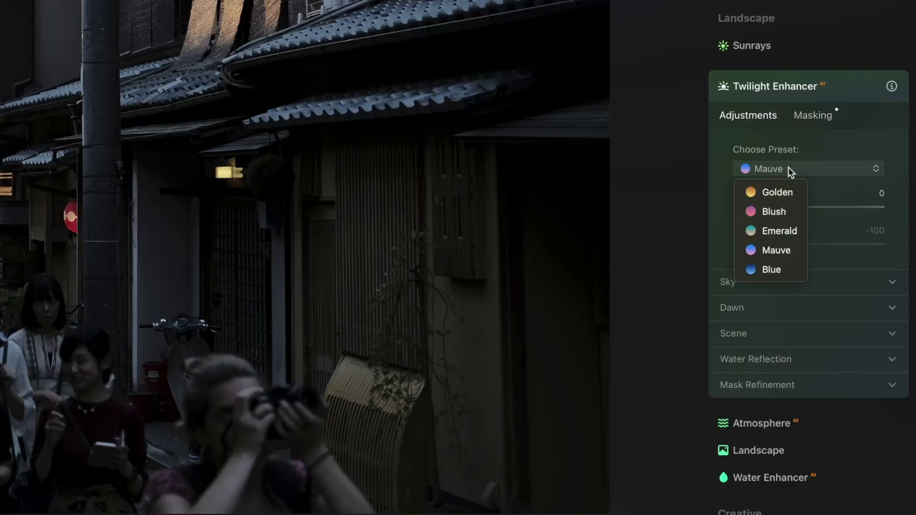
{"action": "left_click", "coordinate": [787, 168]}
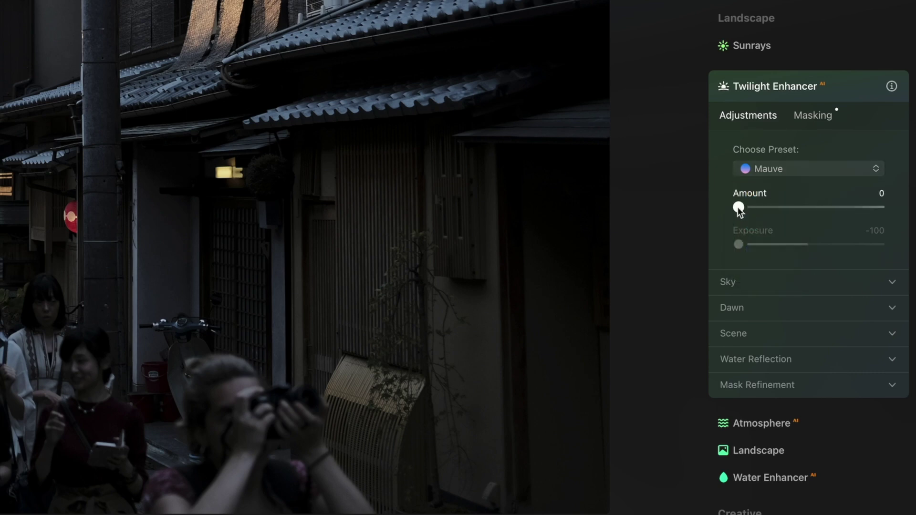
{"action": "left_click_drag", "start_coordinate": [738, 209], "coordinate": [813, 209]}
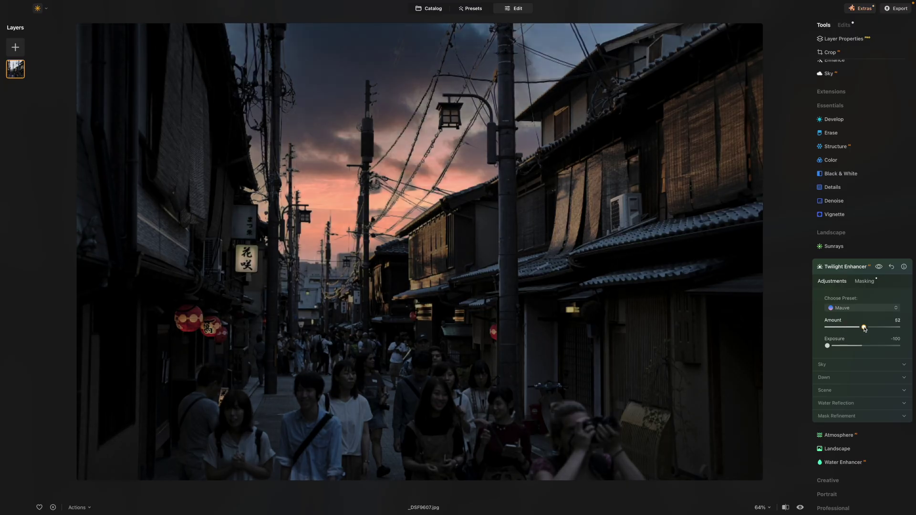
Push twilight Amount to 100, try the Golden and Emerald presets, then return to Mauve.
{"action": "left_click_drag", "start_coordinate": [865, 329], "coordinate": [907, 332]}
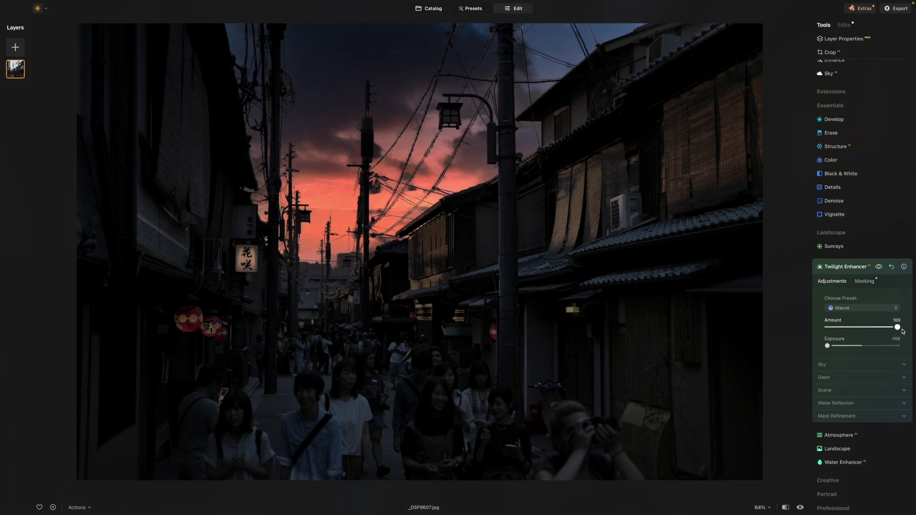
{"action": "left_click", "coordinate": [842, 309]}
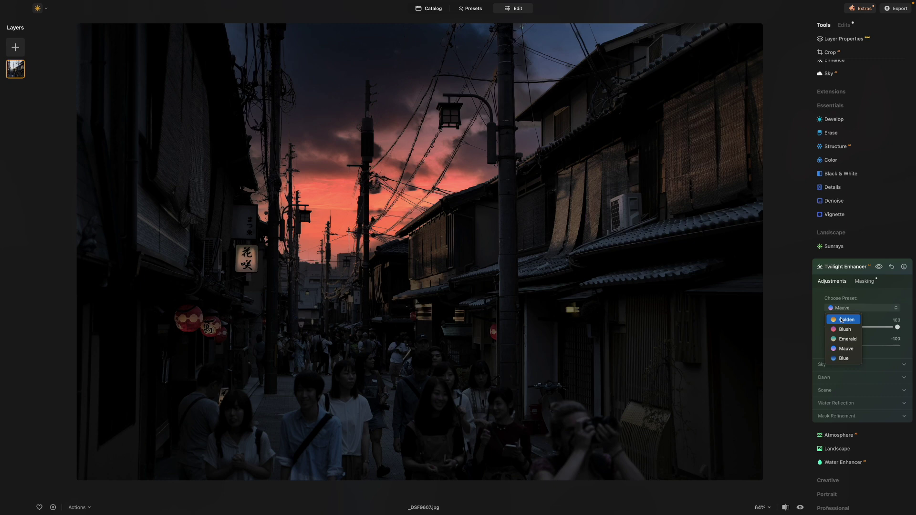
{"action": "left_click", "coordinate": [840, 319]}
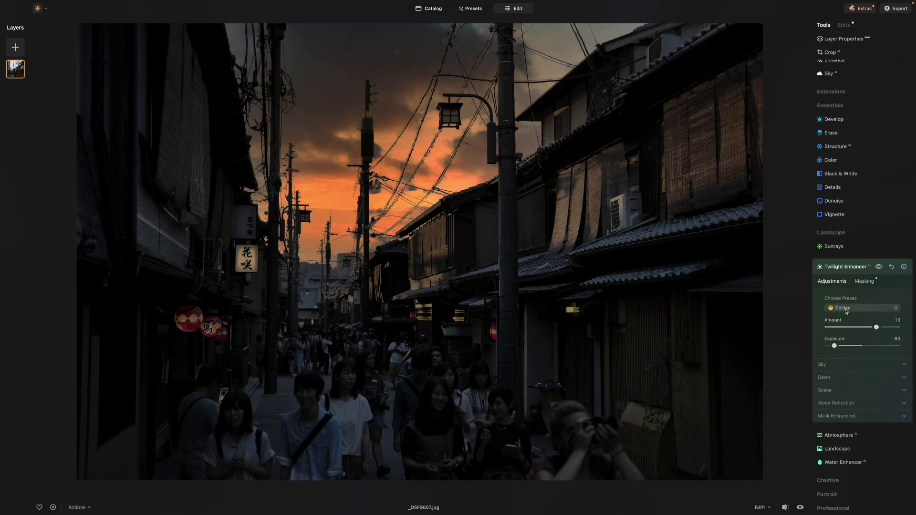
{"action": "left_click", "coordinate": [845, 309]}
{"action": "left_click", "coordinate": [843, 338]}
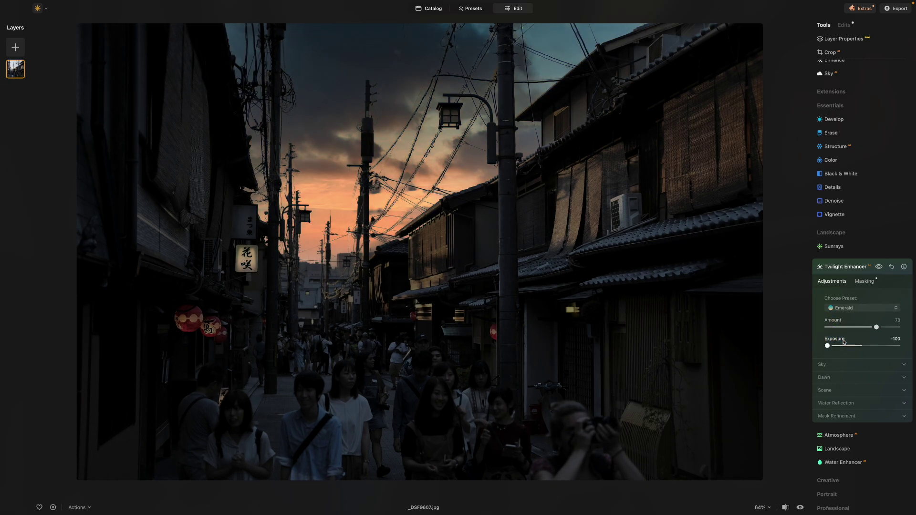
{"action": "left_click", "coordinate": [846, 308]}
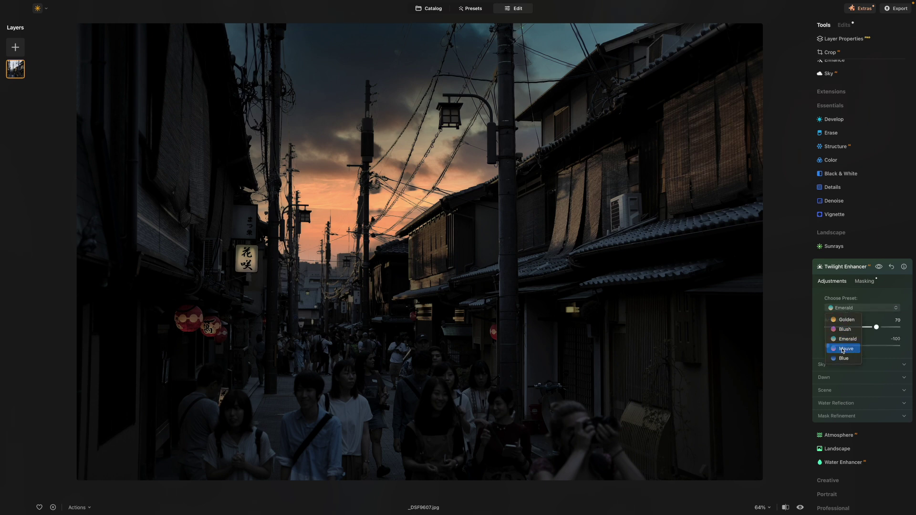
{"action": "left_click", "coordinate": [842, 349]}
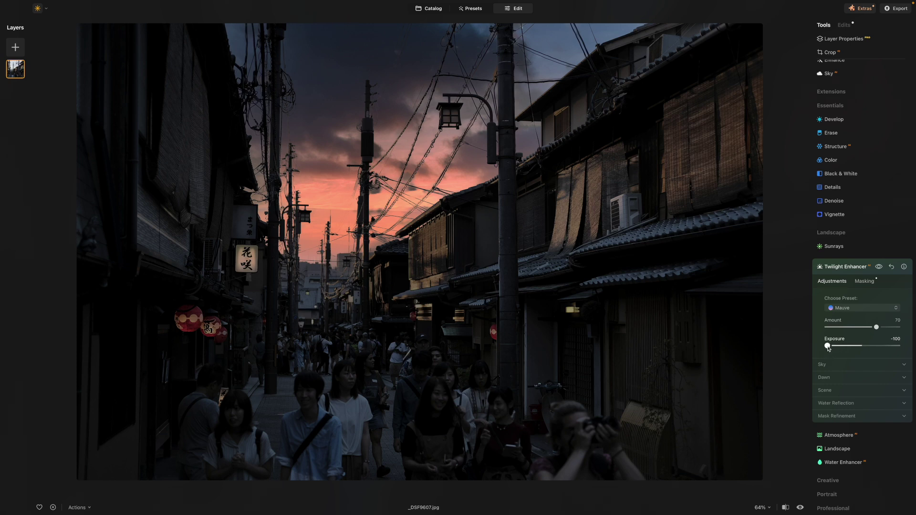
Fine-tune the Mauve twilight to Amount 73 and Exposure -79.
{"action": "mouse_move", "coordinate": [829, 347]}
{"action": "left_mouse_down"}
{"action": "mouse_move", "coordinate": [849, 347]}
{"action": "mouse_move", "coordinate": [827, 347]}
{"action": "left_mouse_up"}
{"action": "mouse_move", "coordinate": [876, 327]}
{"action": "left_mouse_down"}
{"action": "mouse_move", "coordinate": [914, 325]}
{"action": "mouse_move", "coordinate": [845, 331]}
{"action": "mouse_move", "coordinate": [879, 329]}
{"action": "left_mouse_up"}
{"action": "left_click_drag", "start_coordinate": [827, 346], "coordinate": [834, 347]}
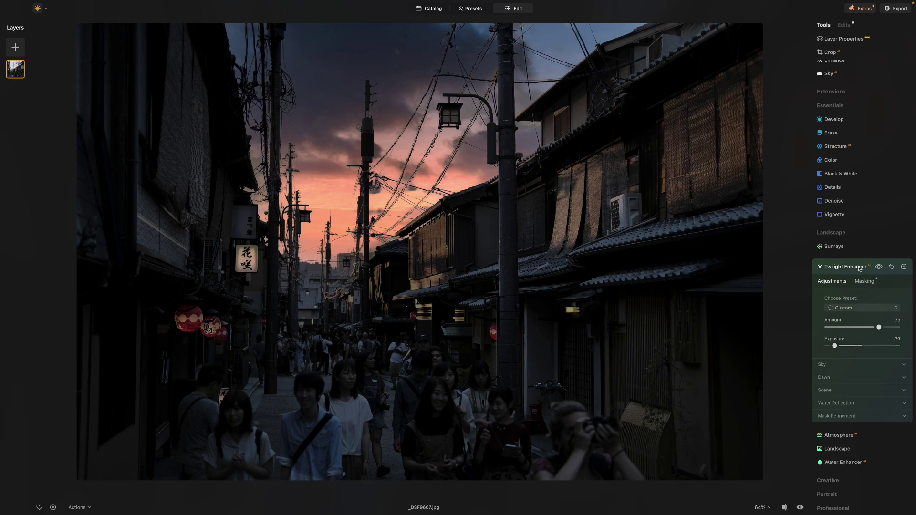
{"action": "left_click", "coordinate": [859, 269]}
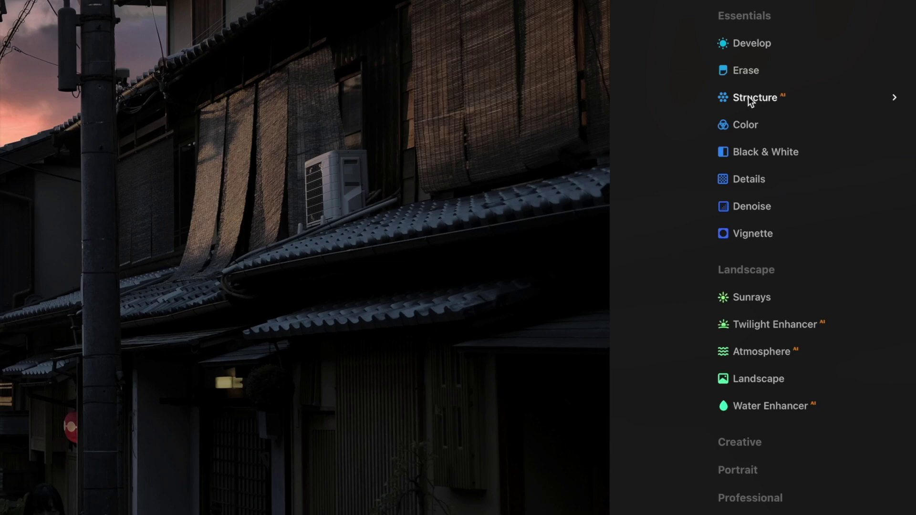
Set Structure Amount to 100 and raise Boost to about 21 to crisp the facades.
{"action": "left_click", "coordinate": [748, 96]}
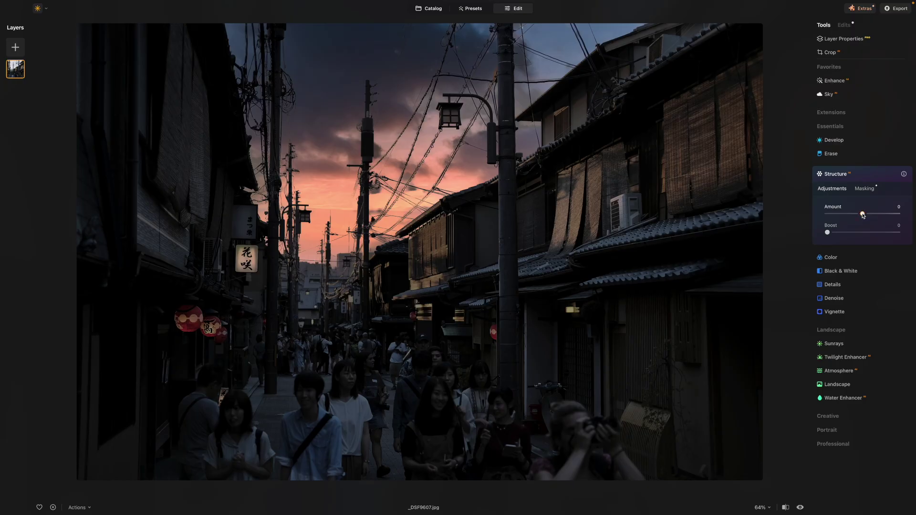
{"action": "left_click_drag", "start_coordinate": [863, 215], "coordinate": [910, 216]}
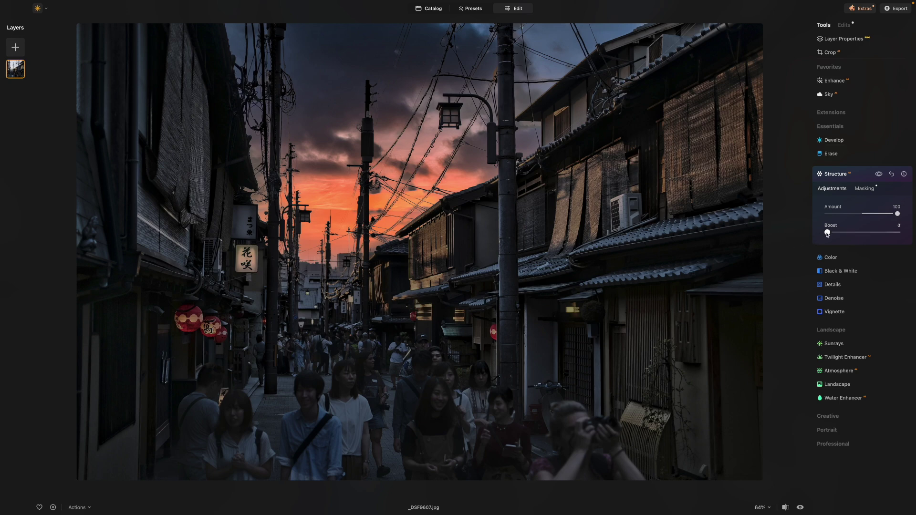
{"action": "left_click_drag", "start_coordinate": [827, 232], "coordinate": [850, 237]}
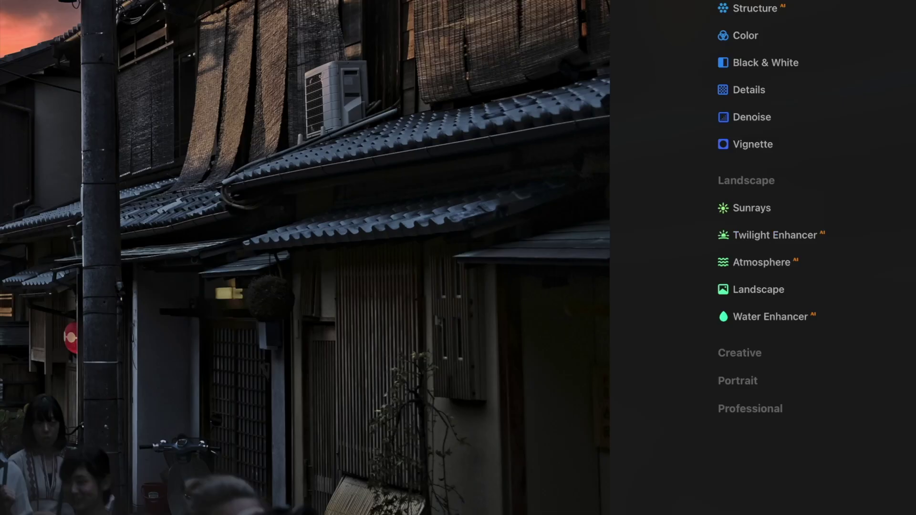
Collapse the Essentials tool group and expand the Creative tools group.
{"action": "scroll", "coordinate": [763, 257], "scroll_direction": "up", "scroll_amount": 2}
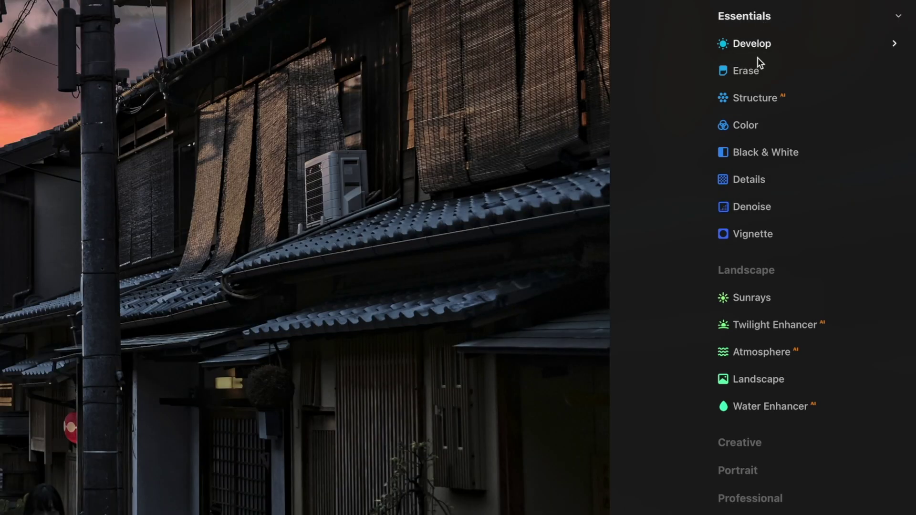
{"action": "left_click", "coordinate": [753, 16]}
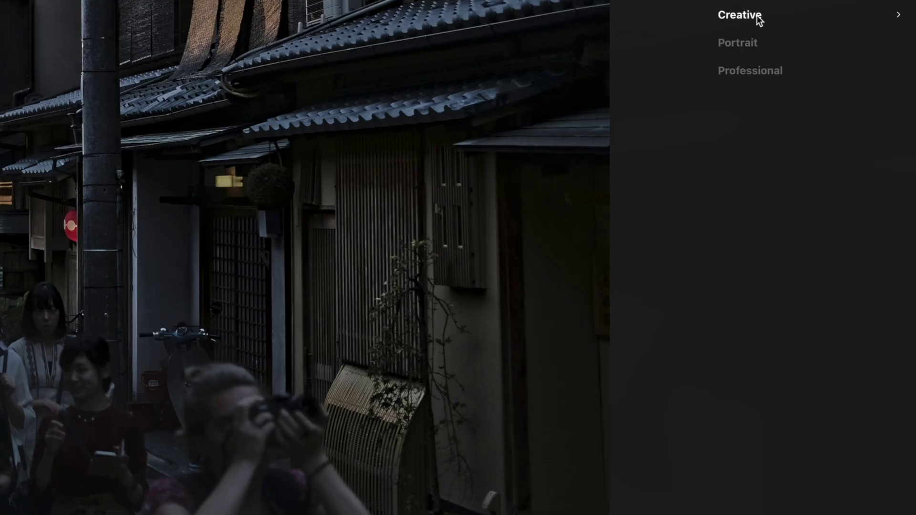
{"action": "left_click", "coordinate": [757, 219]}
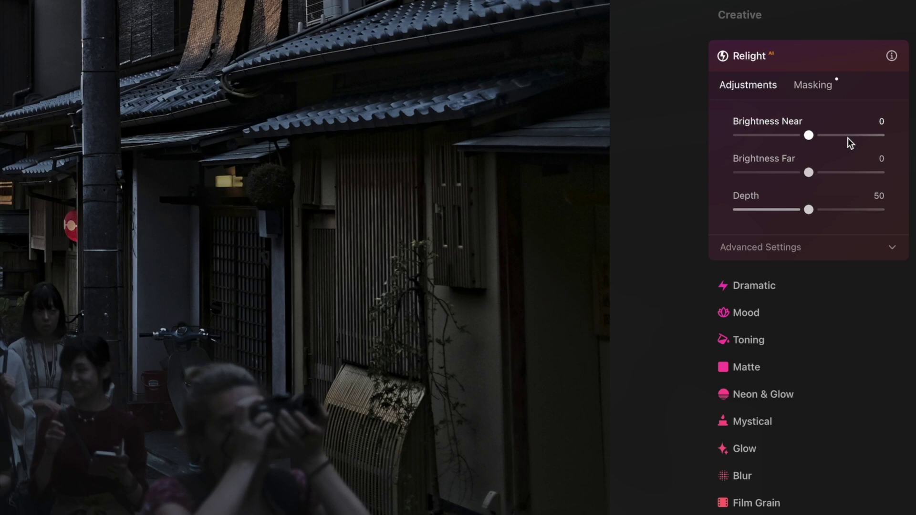
Relight with Brightness Near 38, Brightness Far -22 and Depth 65, brightening the foreground.
{"action": "left_click_drag", "start_coordinate": [809, 135], "coordinate": [825, 138]}
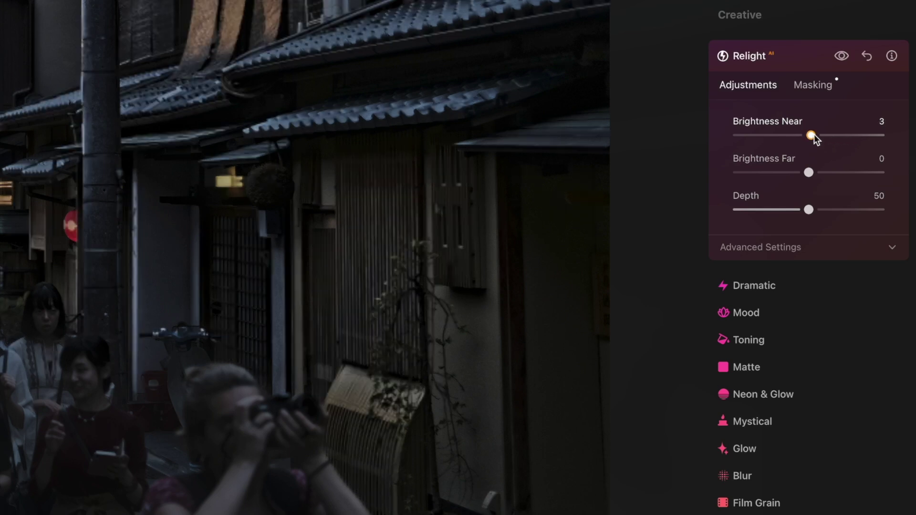
{"action": "left_click_drag", "start_coordinate": [870, 288], "coordinate": [867, 327]}
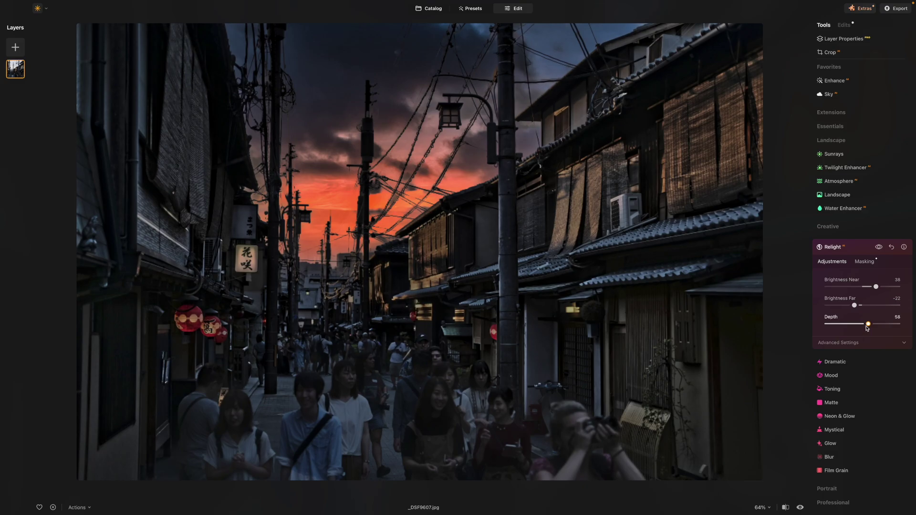
{"action": "left_click", "coordinate": [826, 488]}
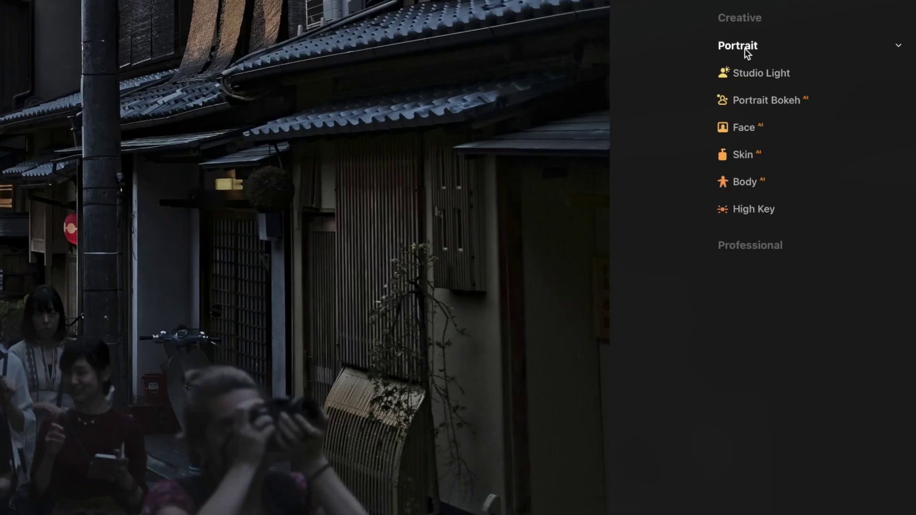